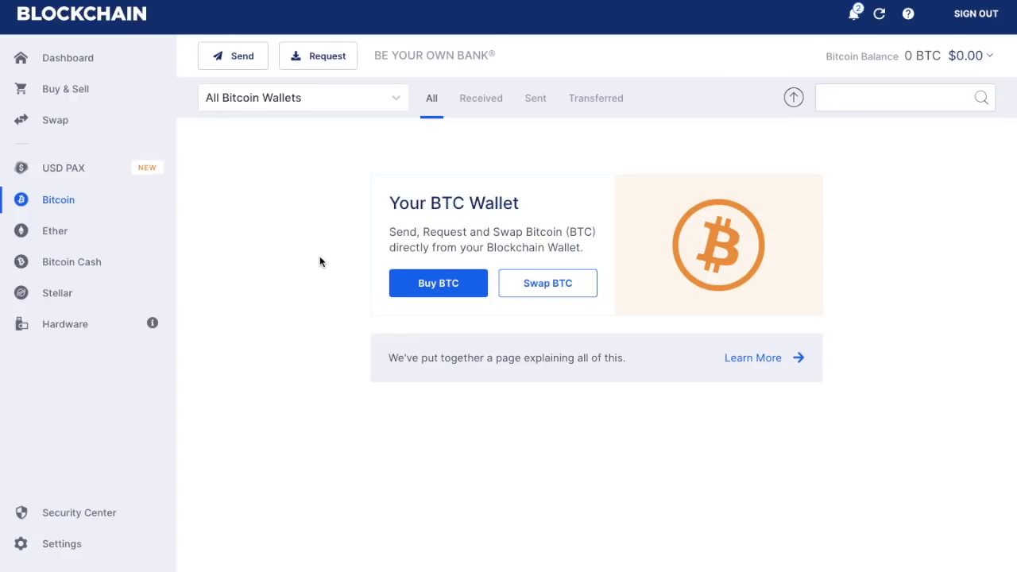
- View the Ether and Bitcoin Cash wallets and the page for connecting a hardware wallet
left_click(66, 240)
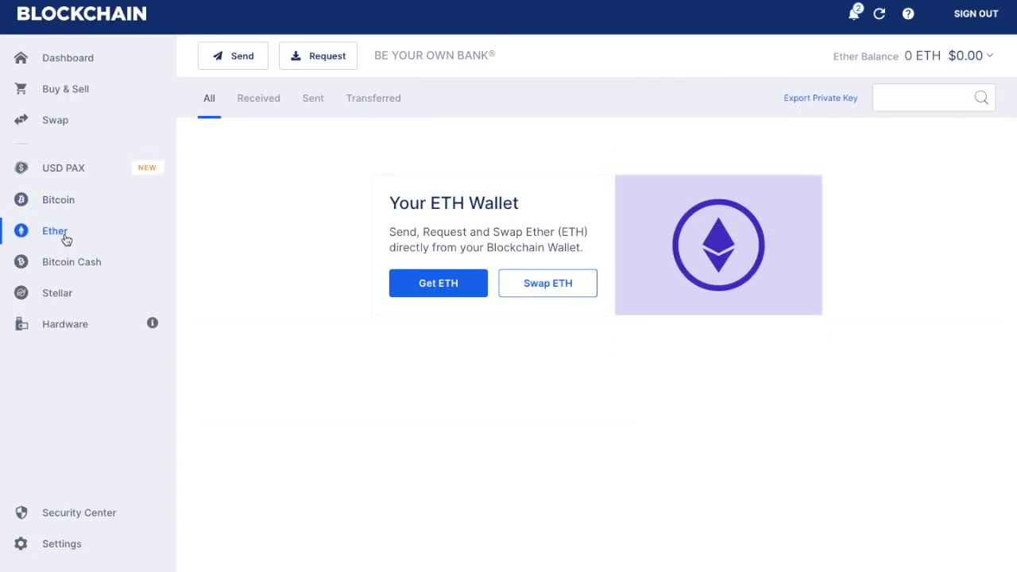
left_click(72, 269)
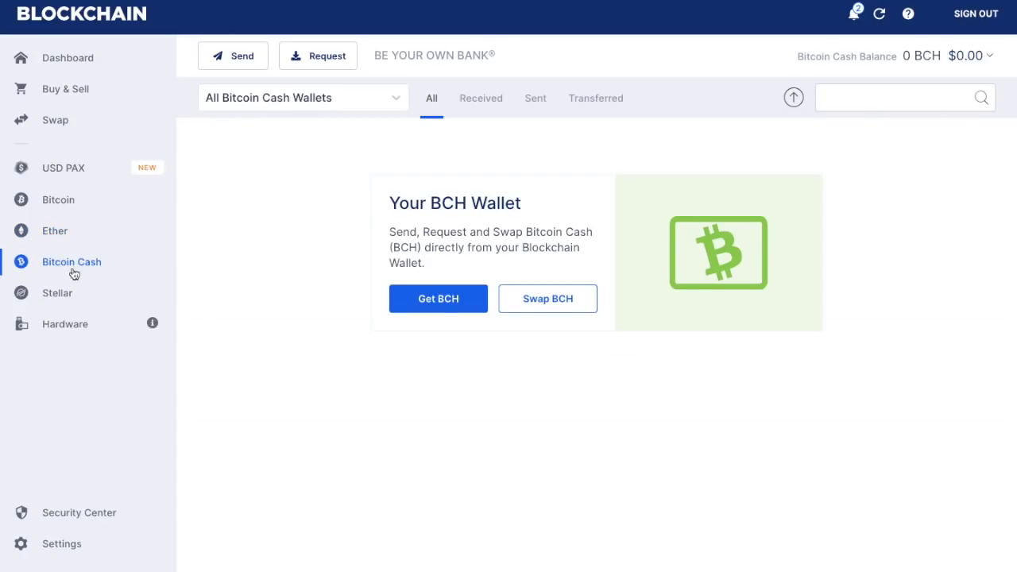
mouse_move(154, 328)
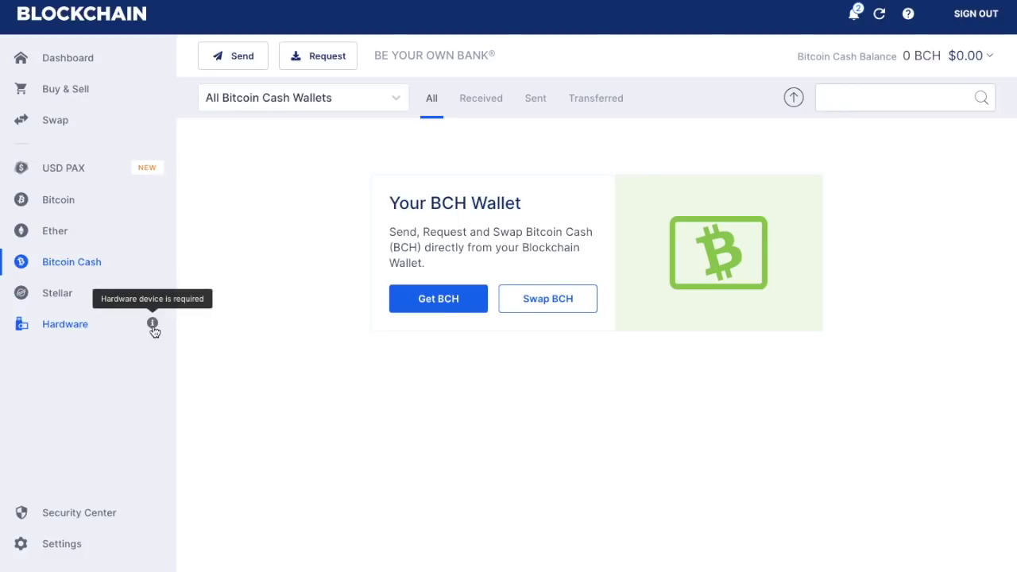
left_click(153, 328)
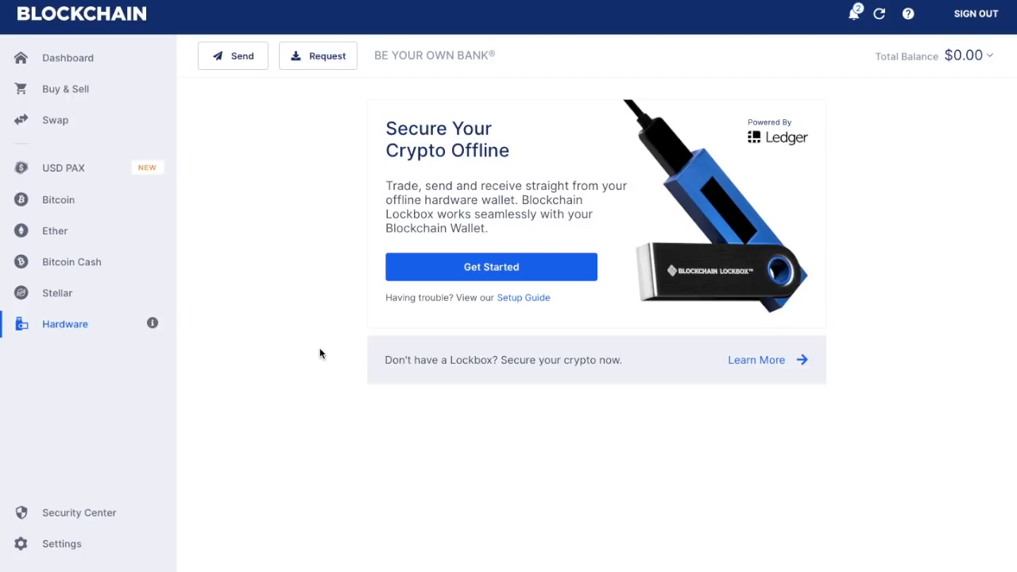
- Start the backup phrase procedure in the Security Center and reveal the first four words
left_click(78, 516)
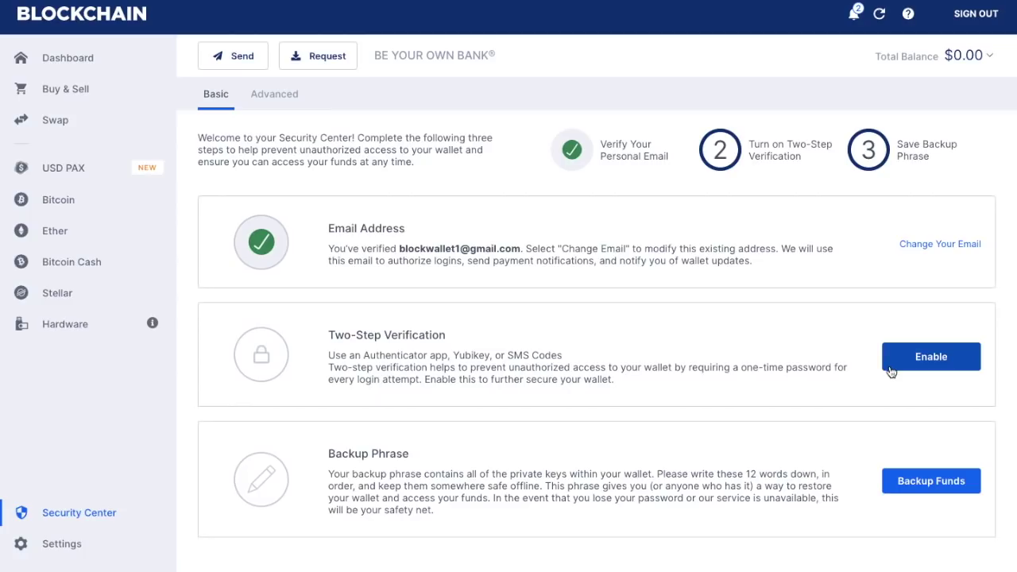
left_click(928, 492)
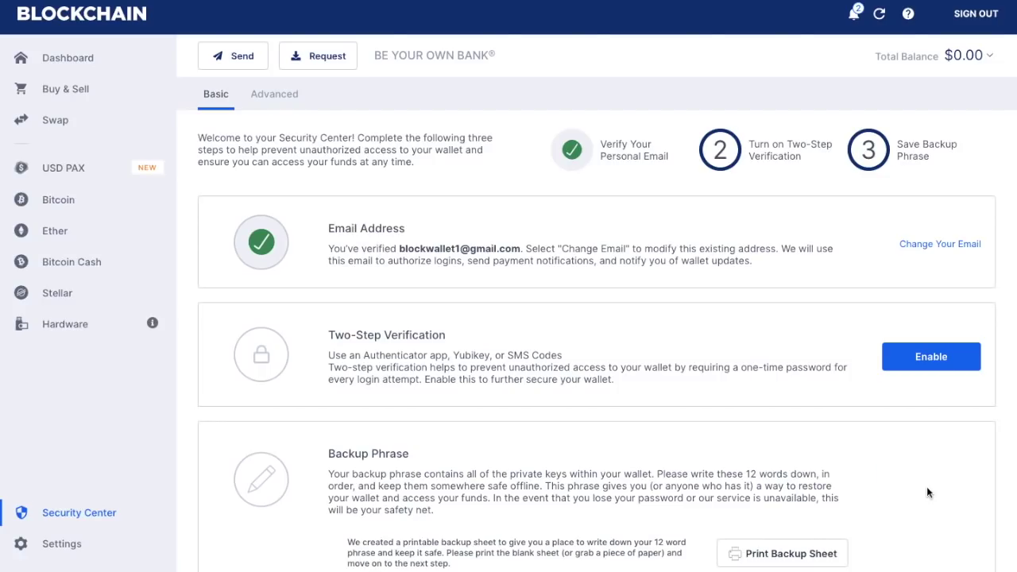
scroll(927, 490, "down", 2)
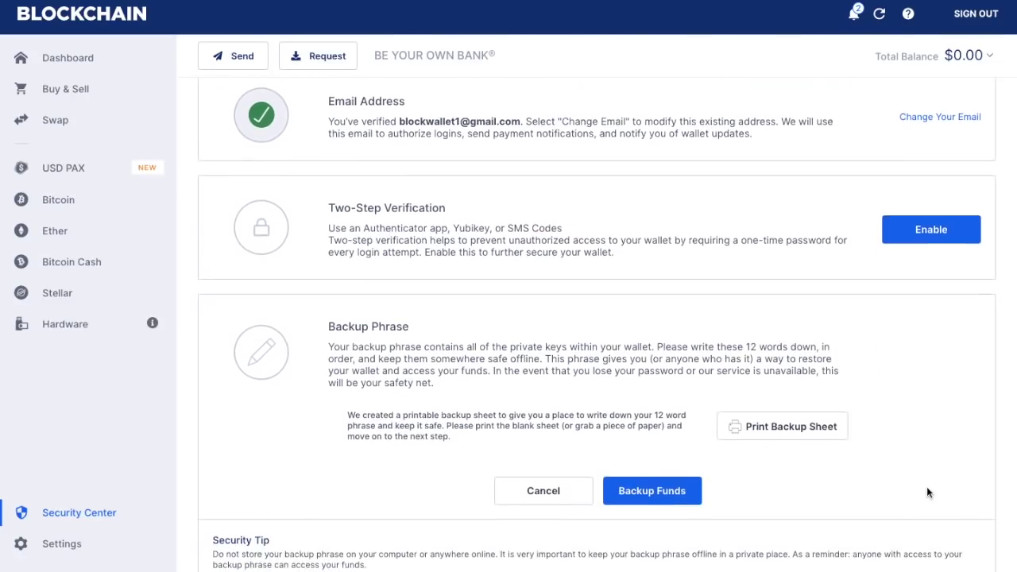
left_click(667, 492)
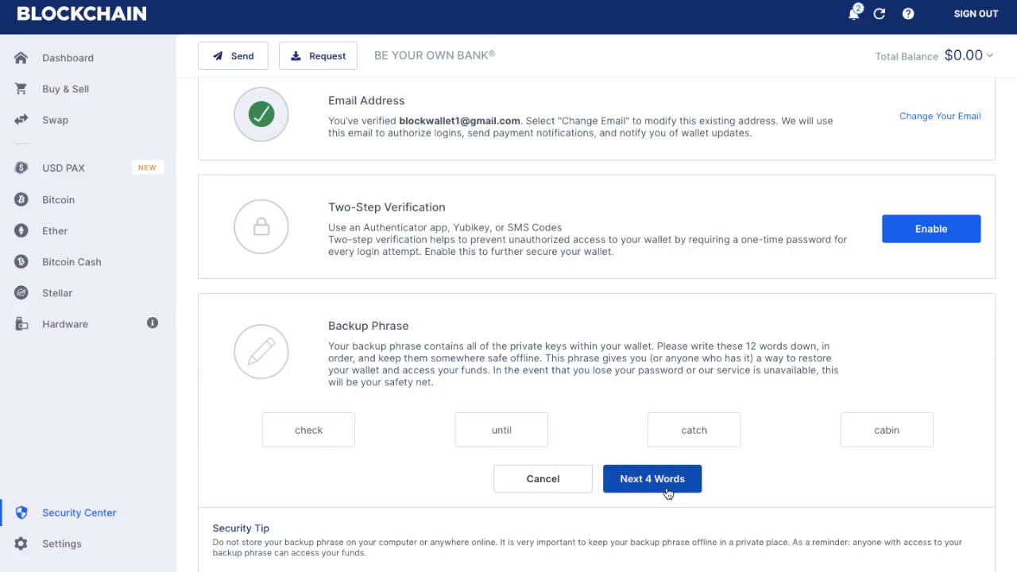
- Review the advanced security options and the wallet's general and profile settings
left_click(273, 96)
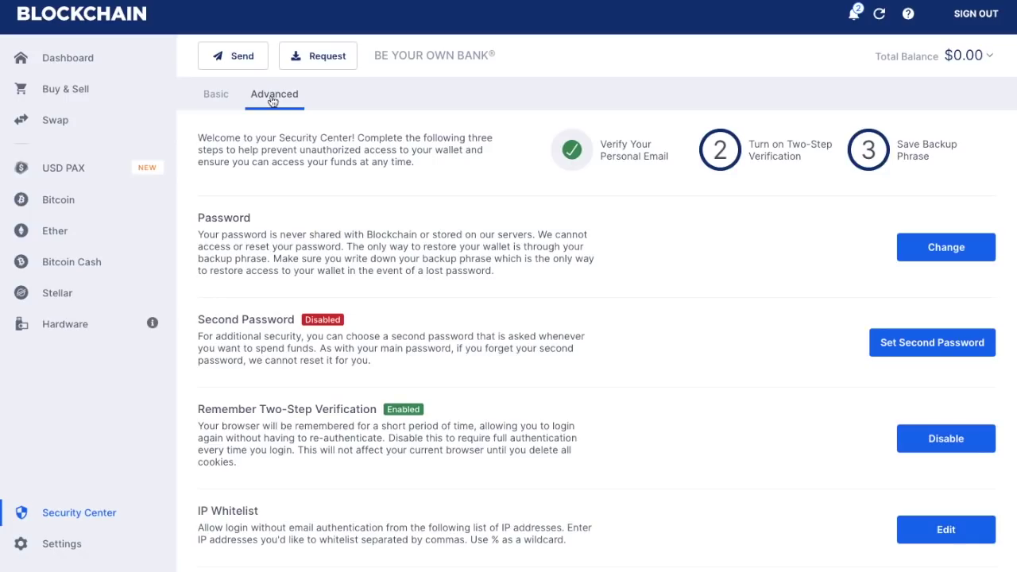
left_click(68, 547)
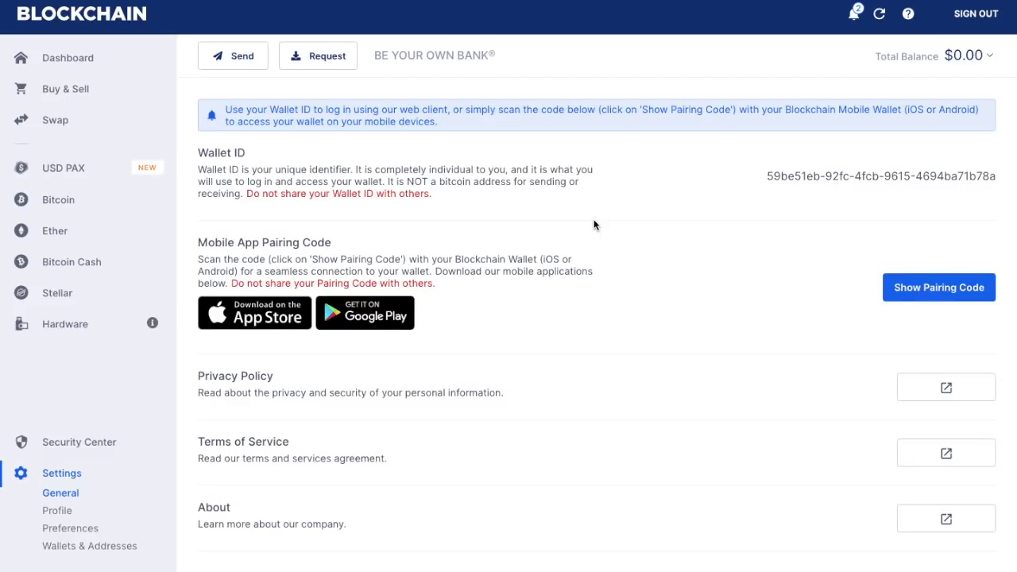
left_click(53, 513)
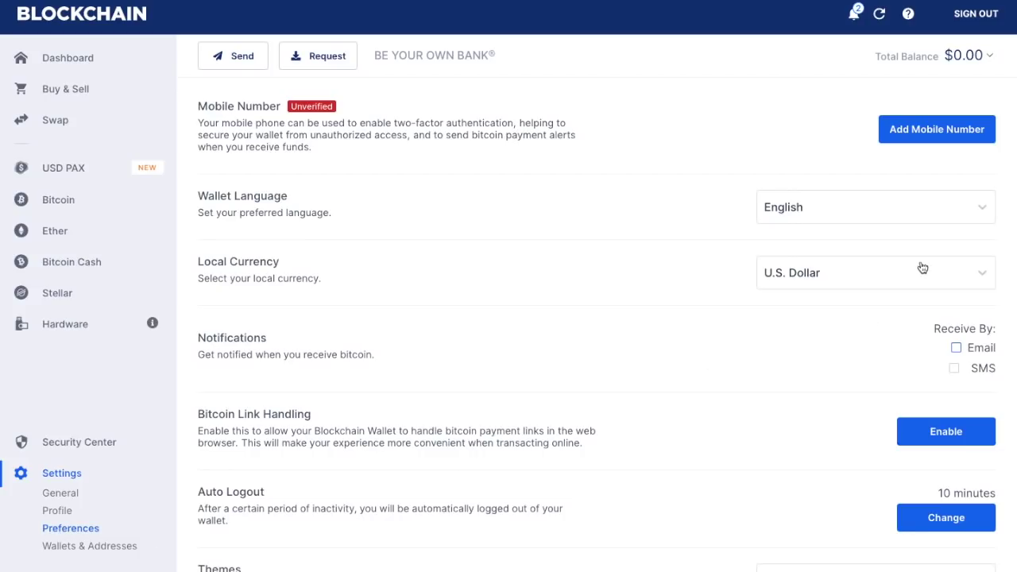
- Check the available wallet languages and local currencies in the preferences, keeping English and U.S. Dollar
left_click(982, 211)
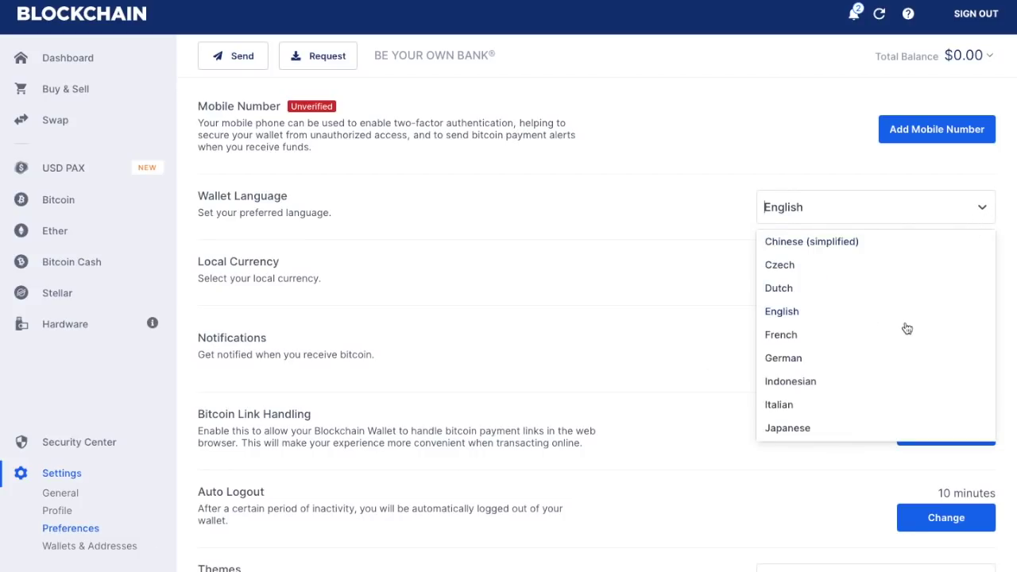
scroll(906, 329, "down", 3)
scroll(907, 328, "down", 3)
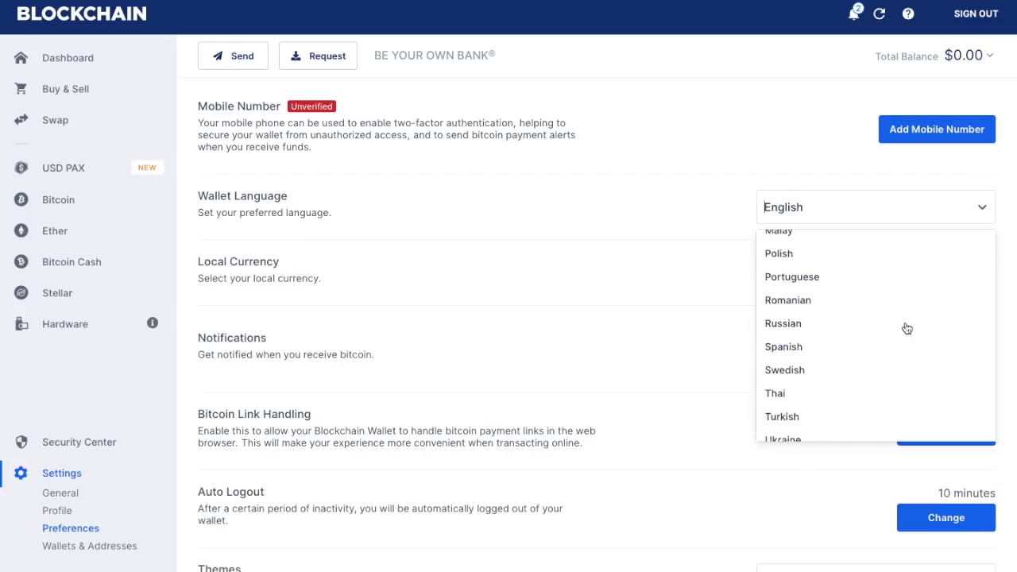
left_click(615, 264)
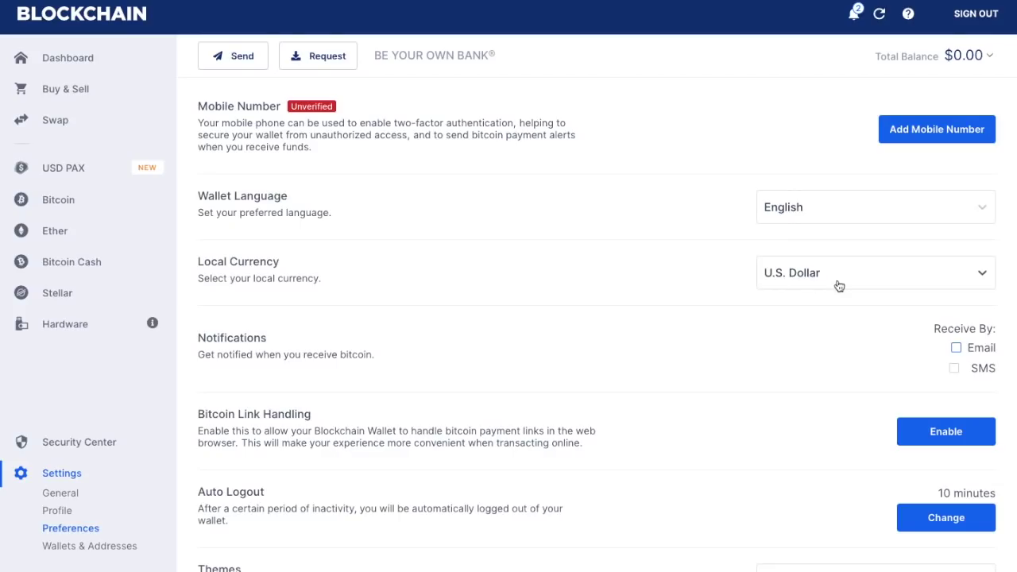
left_click(982, 284)
left_click(789, 405)
scroll(789, 405, "down", 1)
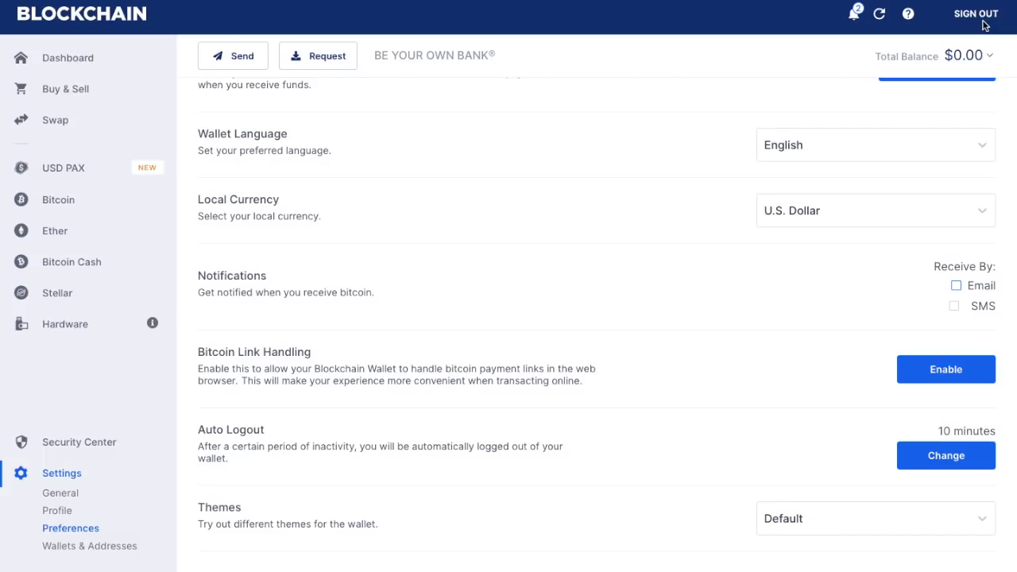
- Try the Invert theme for the wallet and set the theme back to Default
left_click(982, 520)
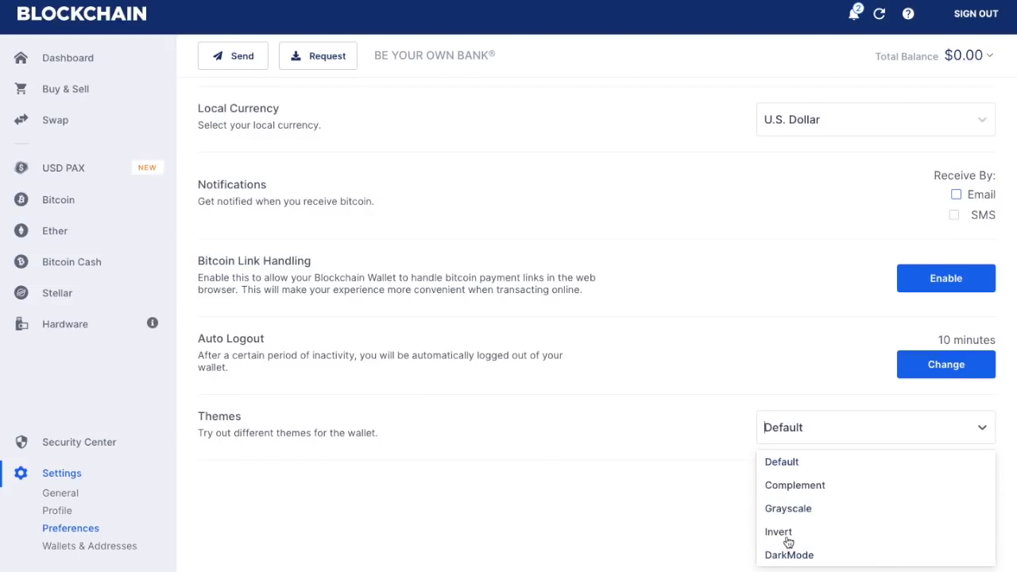
left_click(787, 533)
left_click(944, 515)
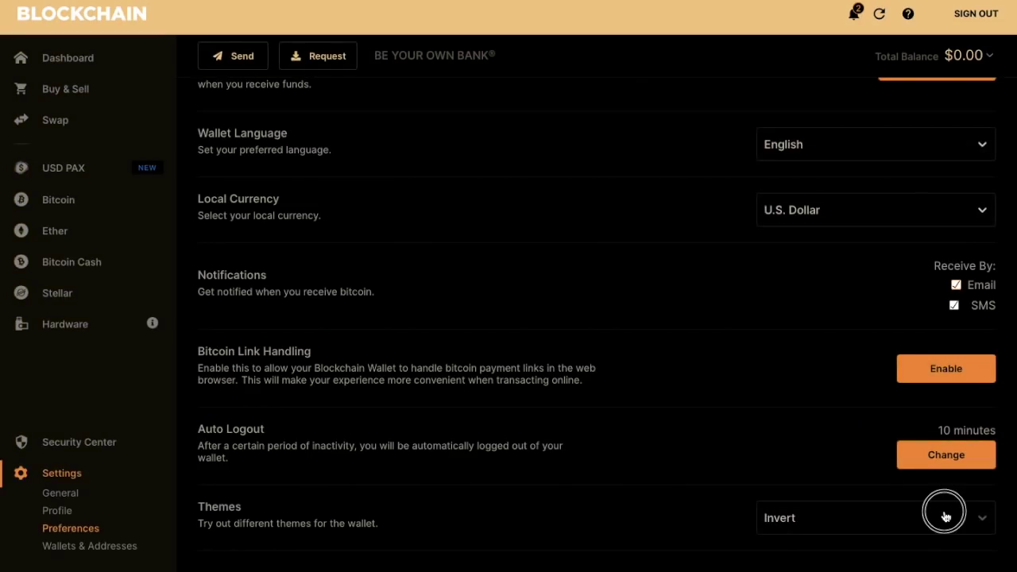
left_click(825, 462)
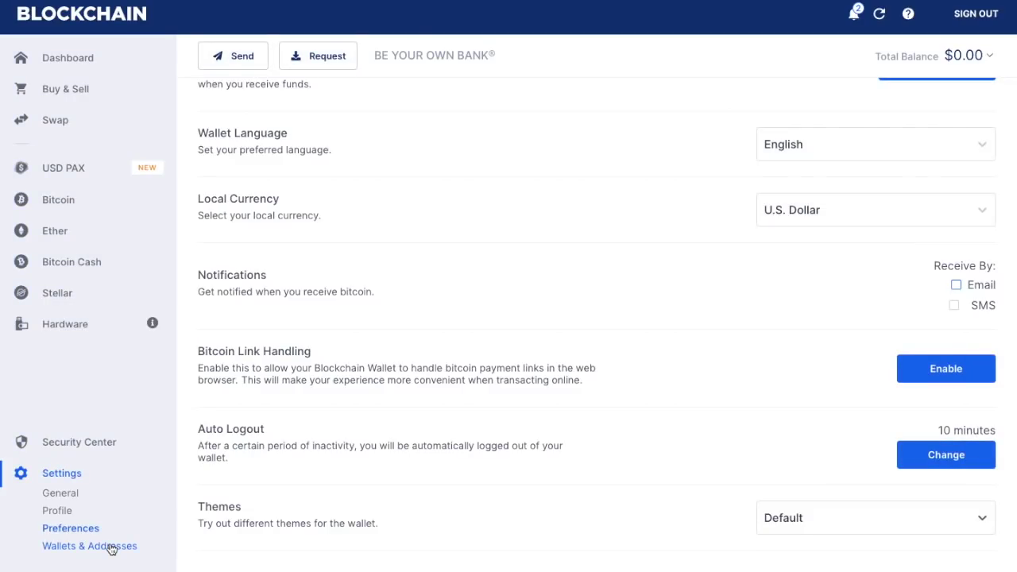
- View the Bitcoin wallets and imported addresses in the wallet settings
left_click(111, 547)
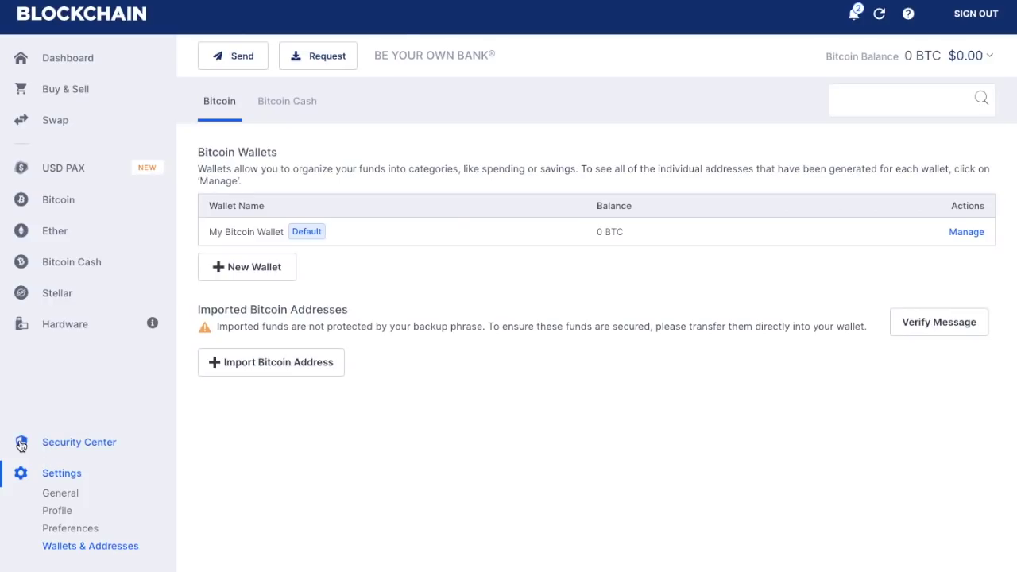
- Start creating a Coinify buy and sell account for the United Kingdom with the verified email, proceeding to the personal details form
left_click(80, 93)
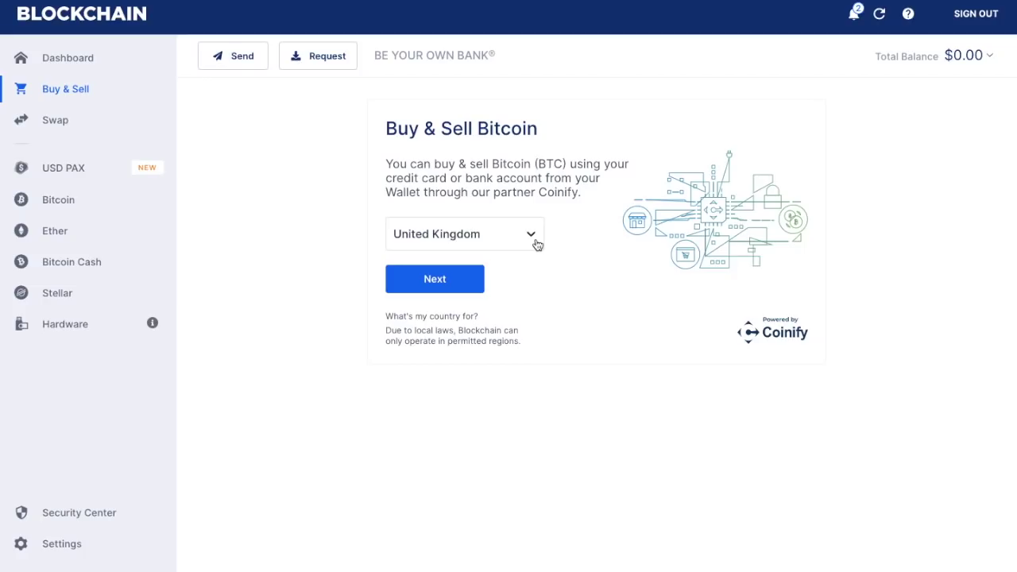
left_click(431, 277)
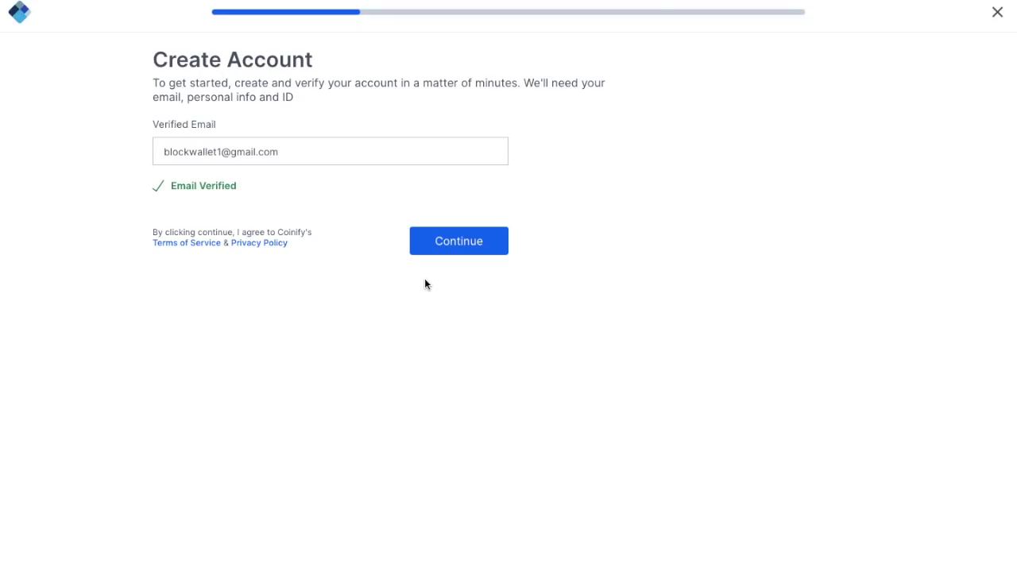
left_click(472, 243)
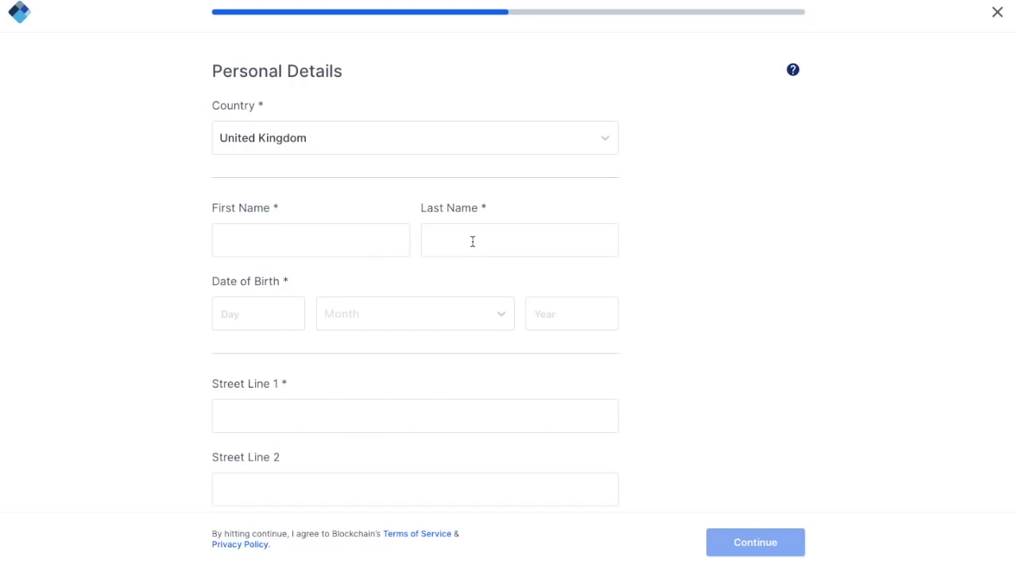
scroll(472, 242, "down", 3)
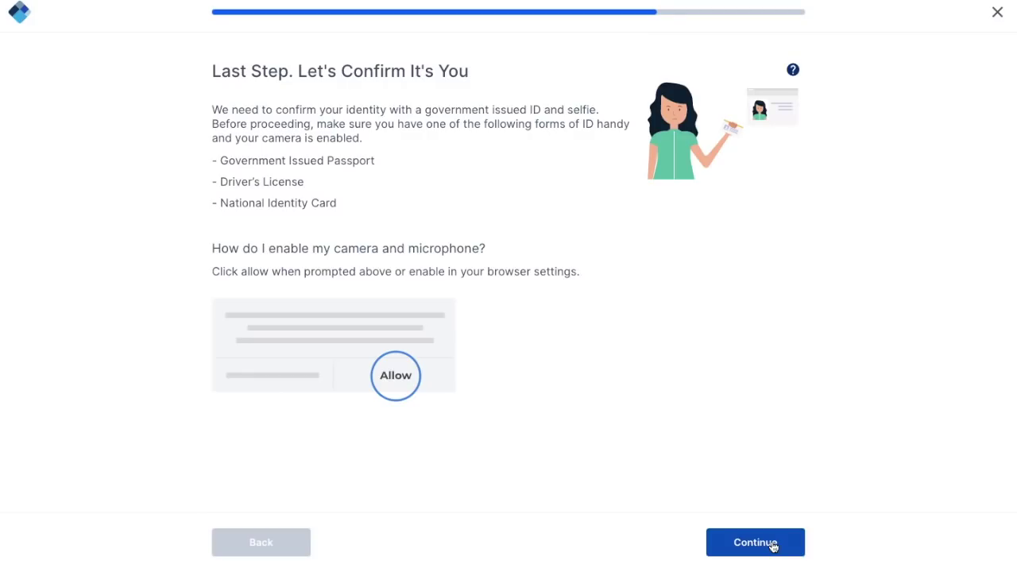
- Proceed to identity verification, set the document's country to United Kingdom and choose Passport as the photo ID
left_click(772, 546)
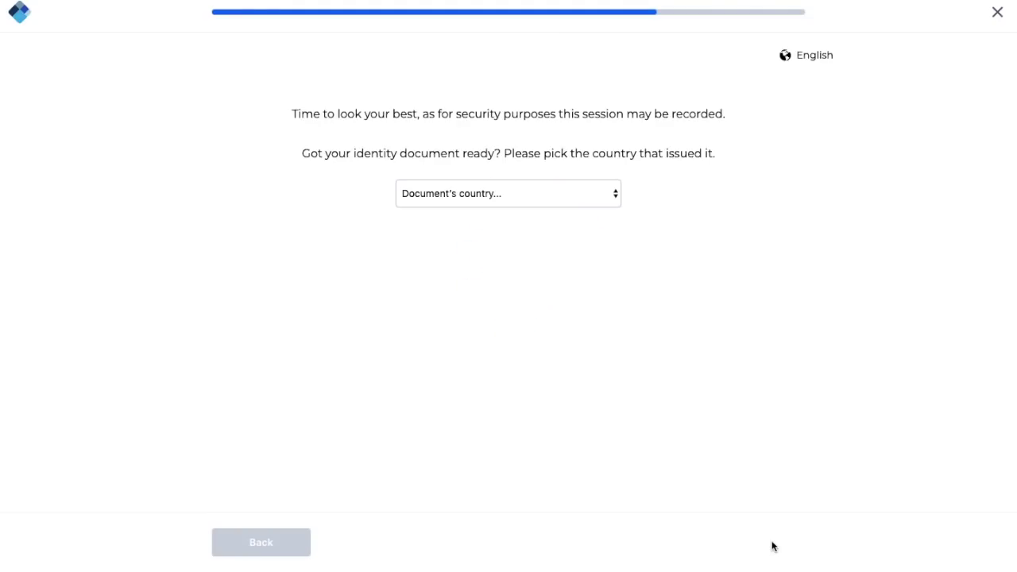
left_click(616, 198)
scroll(534, 373, "down", 15)
left_click(445, 390)
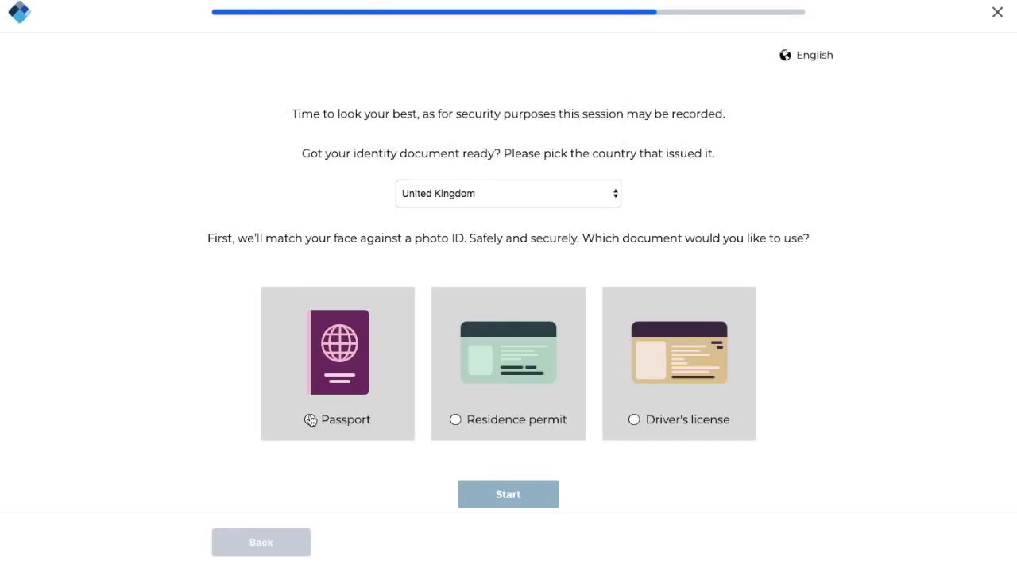
left_click(311, 420)
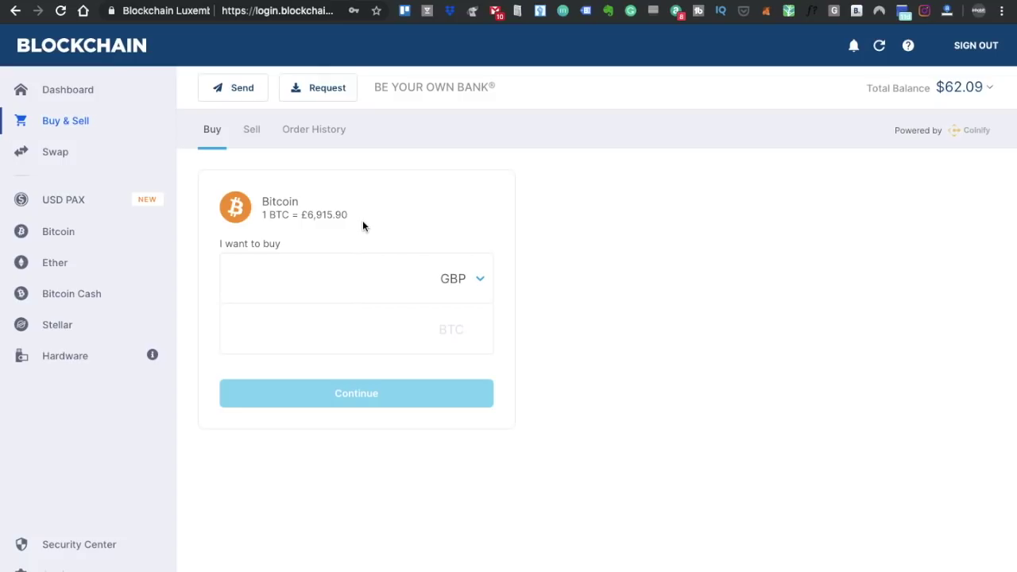
- Enter a Bitcoin purchase of 100 GBP and continue to the order review
left_click(483, 281)
left_click(345, 283)
type("100")
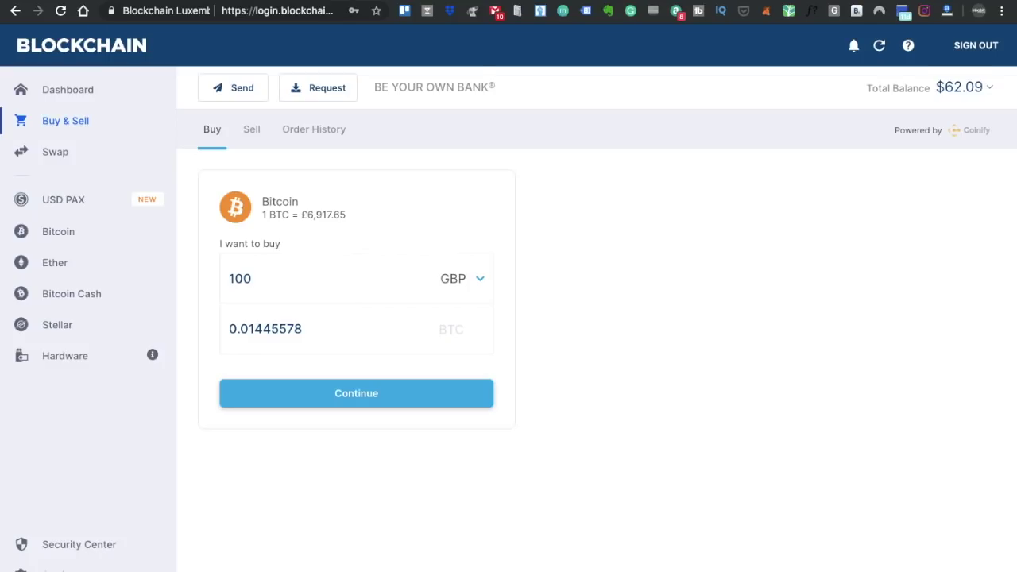
left_click(398, 391)
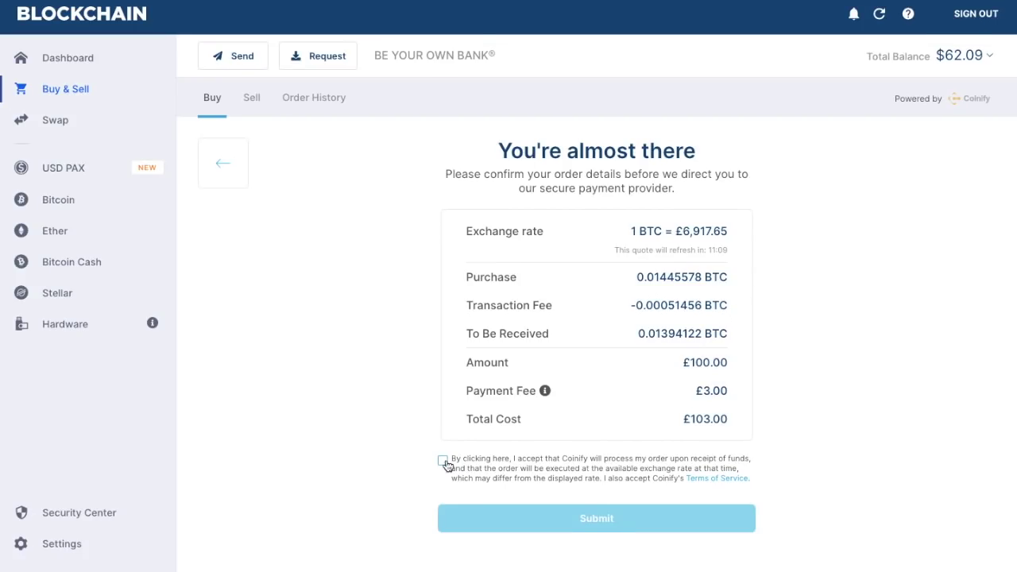
- Submit the Bitcoin order with Coinify's terms accepted and postpone the card payment
left_click(444, 463)
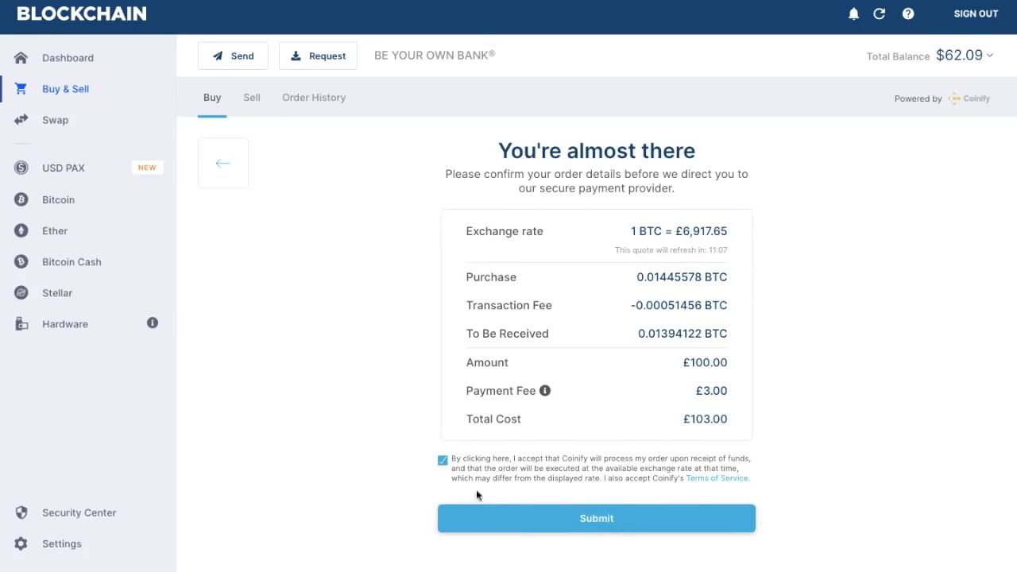
left_click(599, 517)
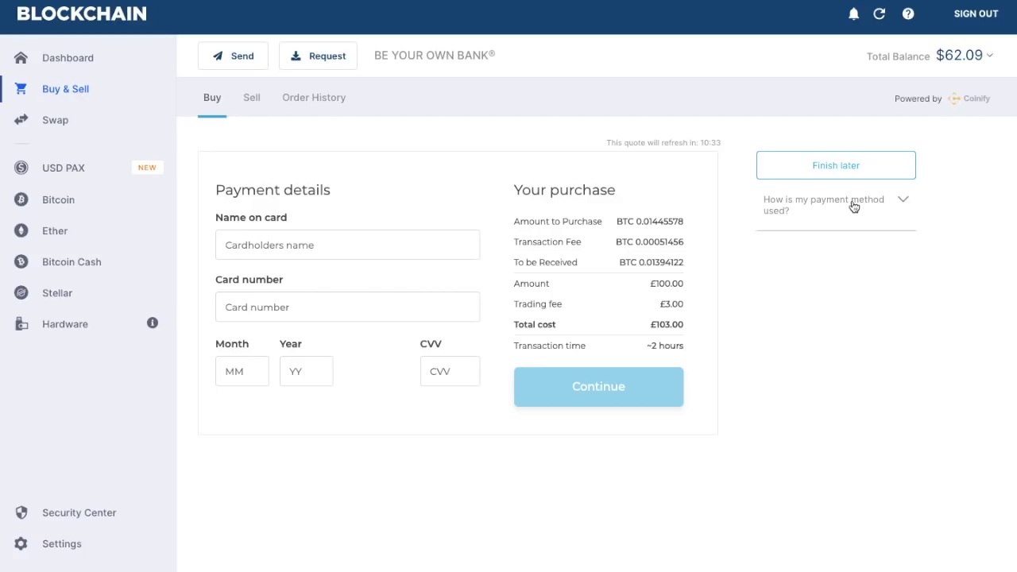
left_click(848, 166)
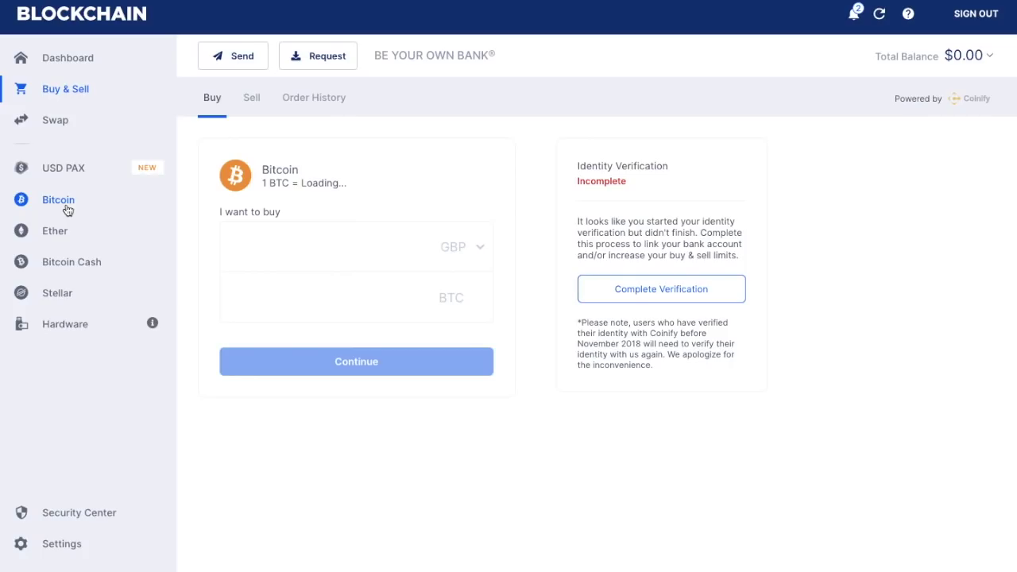
- View the dashboard and the Bitcoin and Ether wallets, returning to the dashboard at the end
left_click(72, 67)
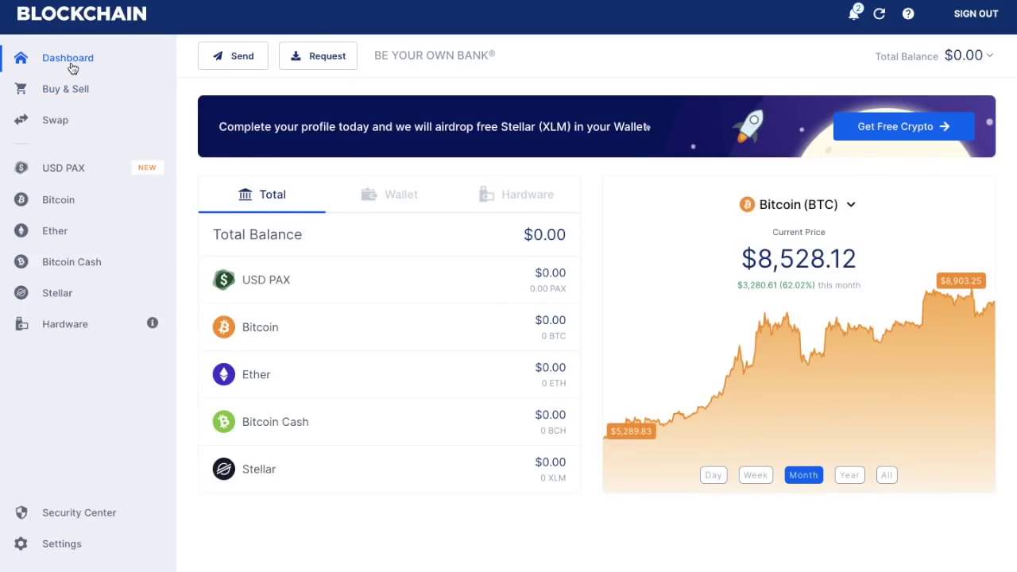
left_click(70, 200)
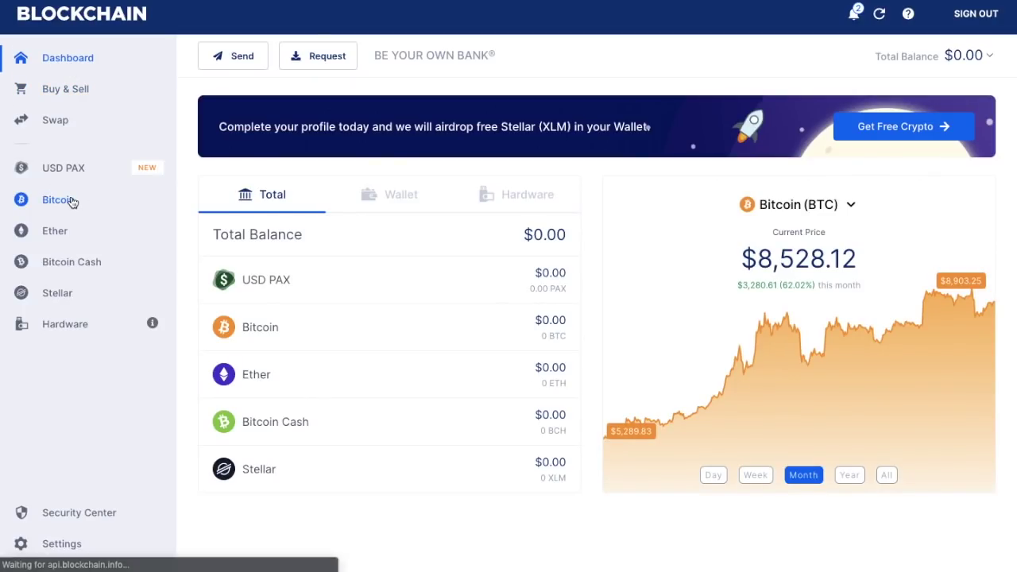
left_click(56, 232)
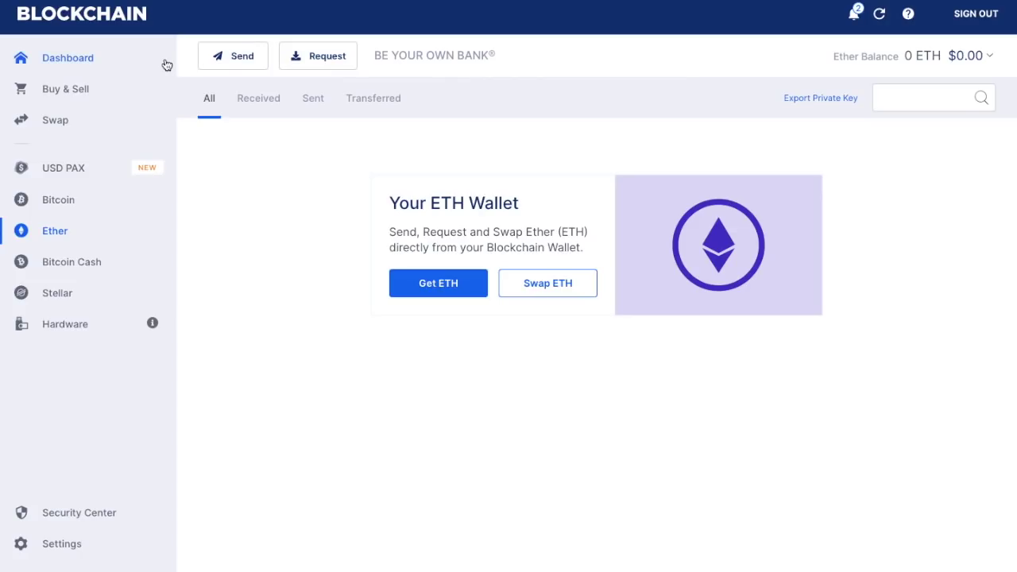
left_click(100, 62)
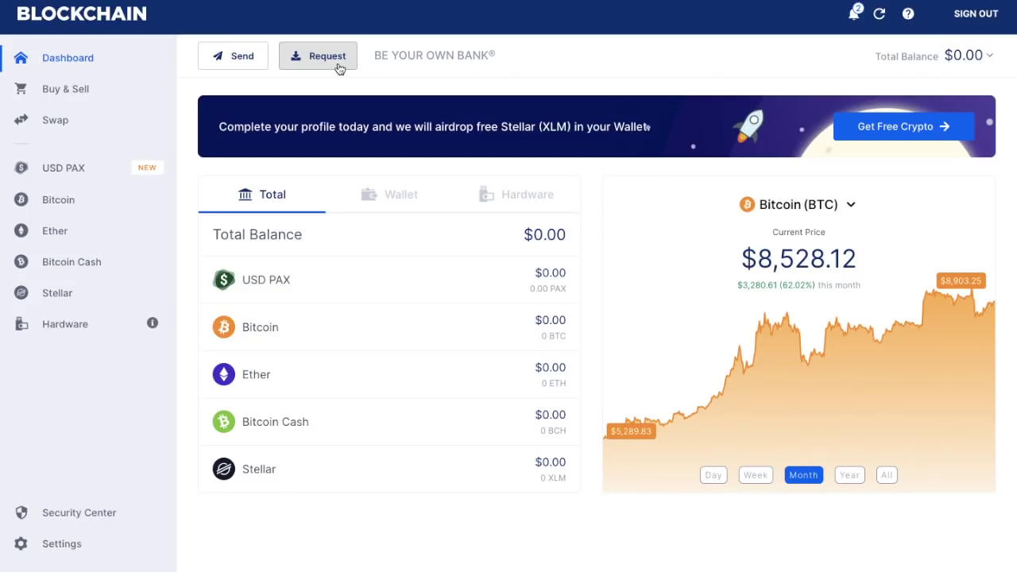
- Open a Bitcoin request to My Bitcoin Wallet, copy its receiving address and close the request
left_click(339, 68)
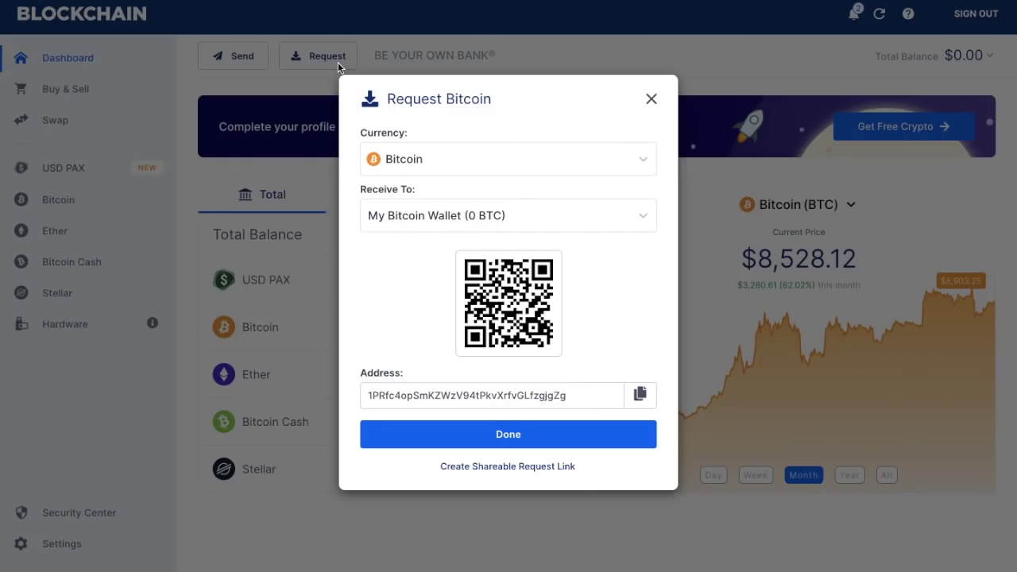
left_click(589, 168)
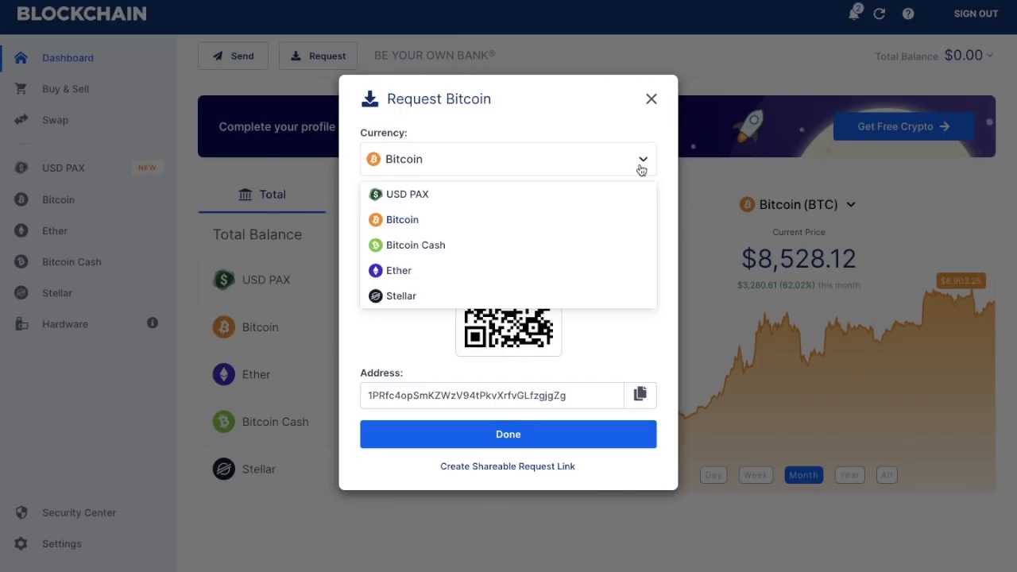
left_click(456, 221)
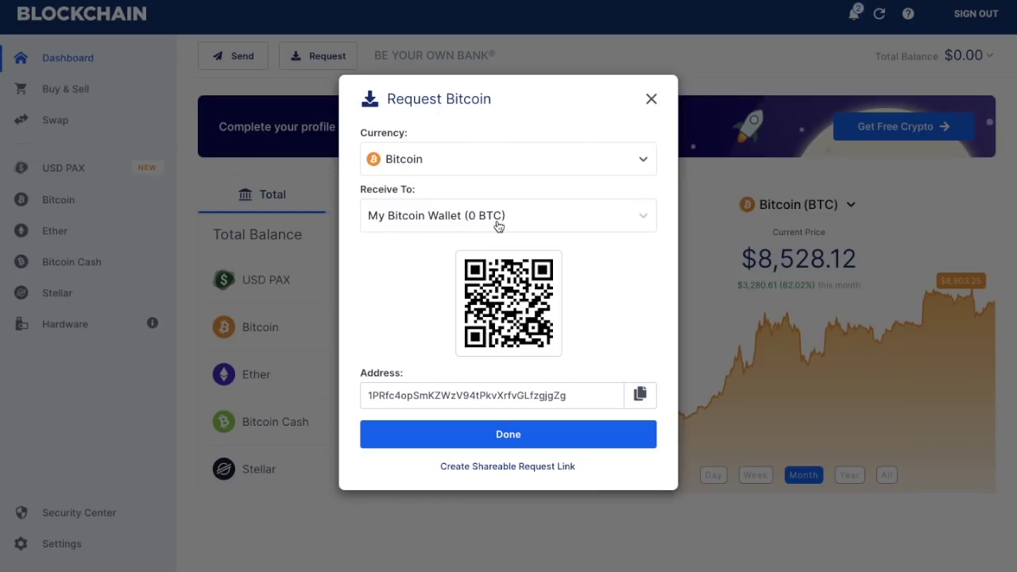
left_click(642, 395)
left_click(652, 98)
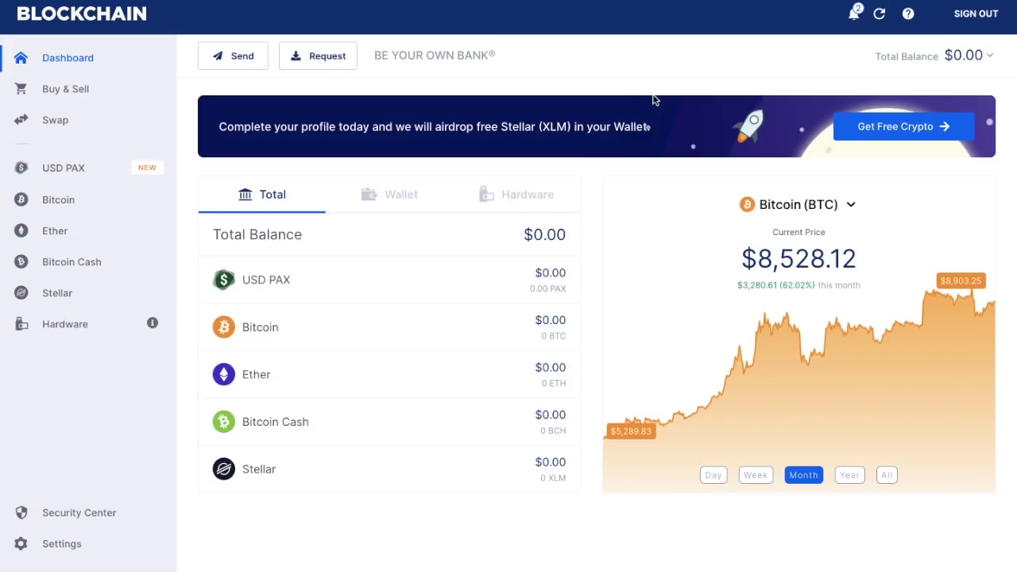
- Start a Bitcoin send from My Bitcoin Wallet and set the amount to 100 USD, leaving the destination empty
left_click(251, 58)
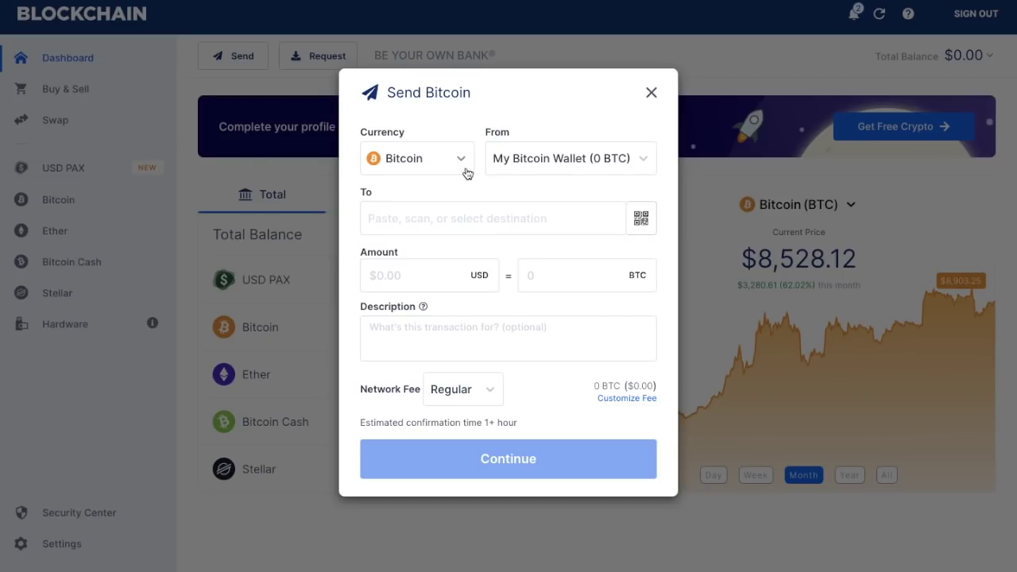
left_click(446, 213)
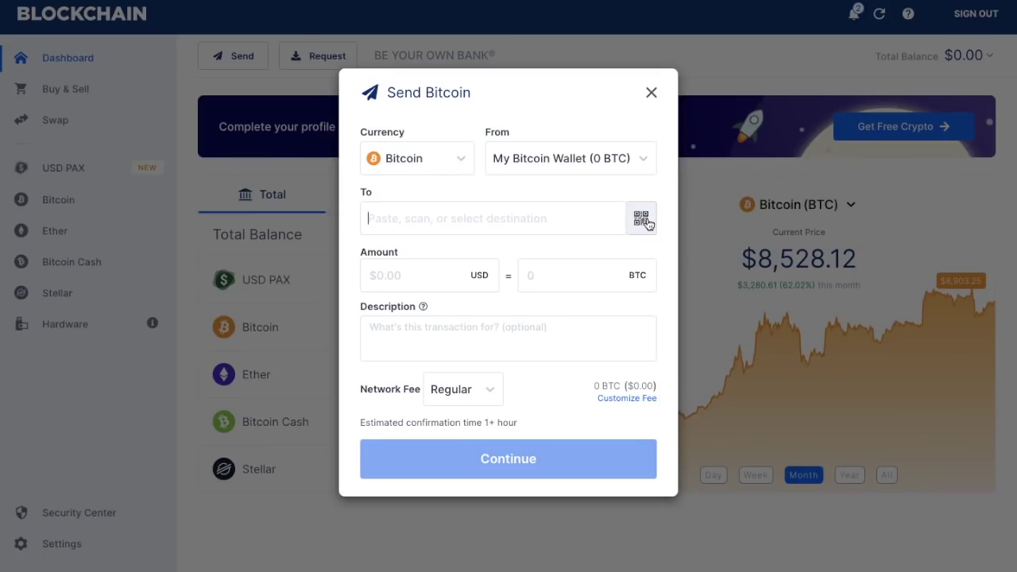
left_click(437, 283)
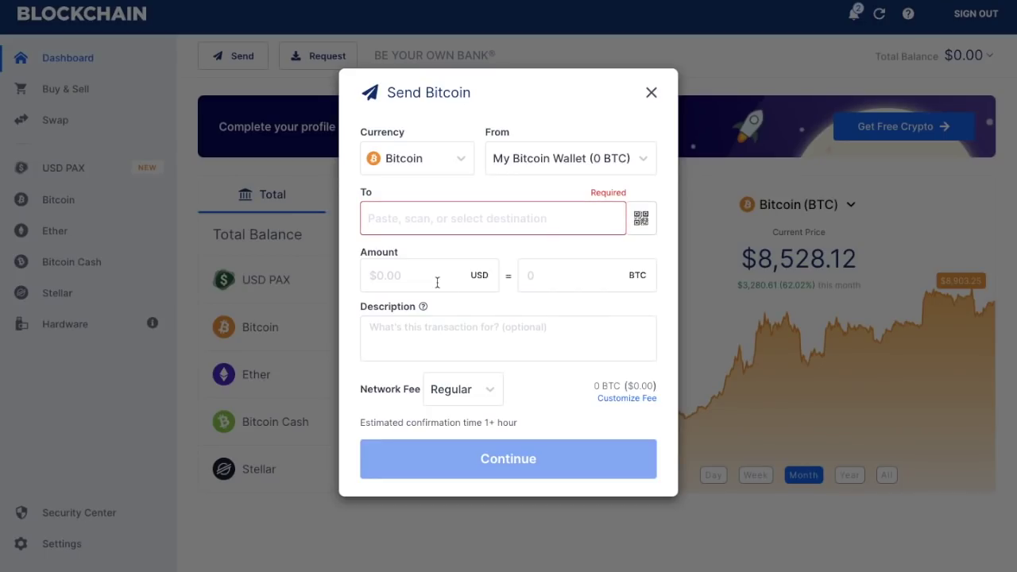
type("100")
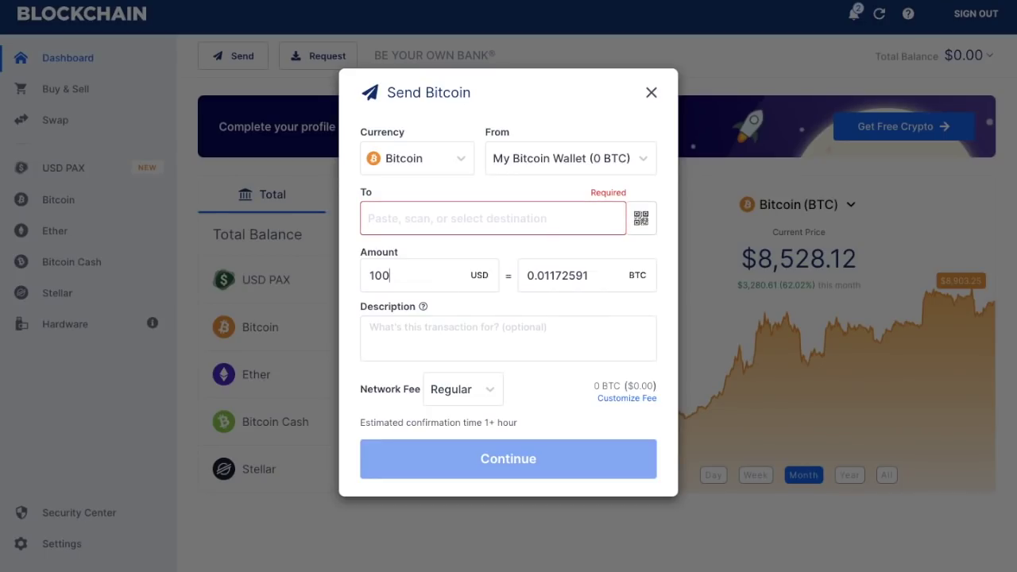